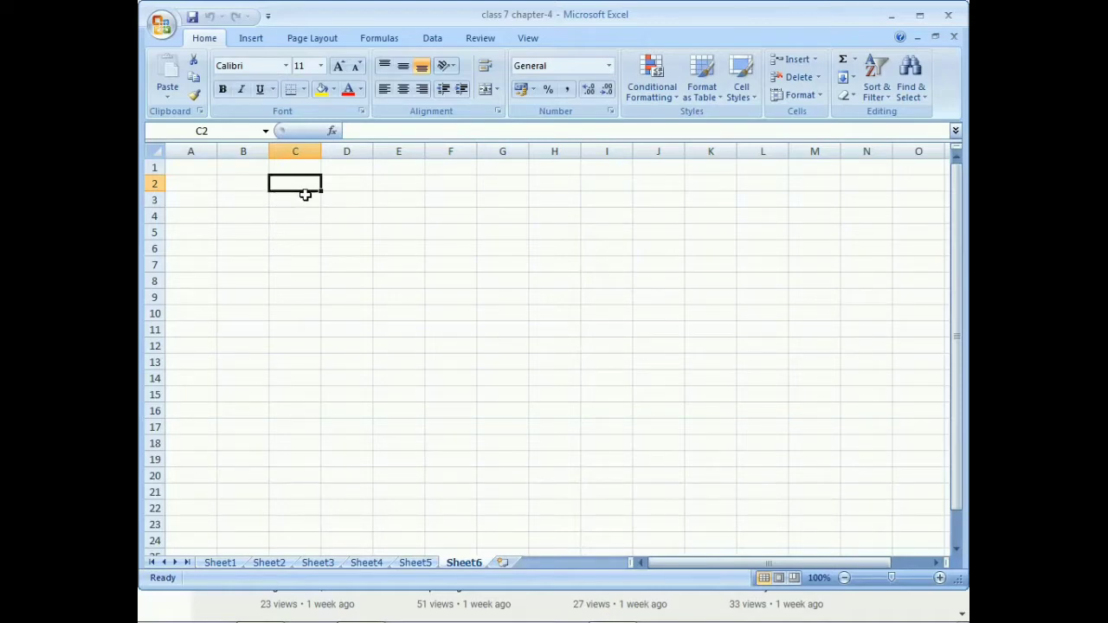
- Enter "january" in cell B1
{"action": "left_click", "coordinate": [253, 185]}
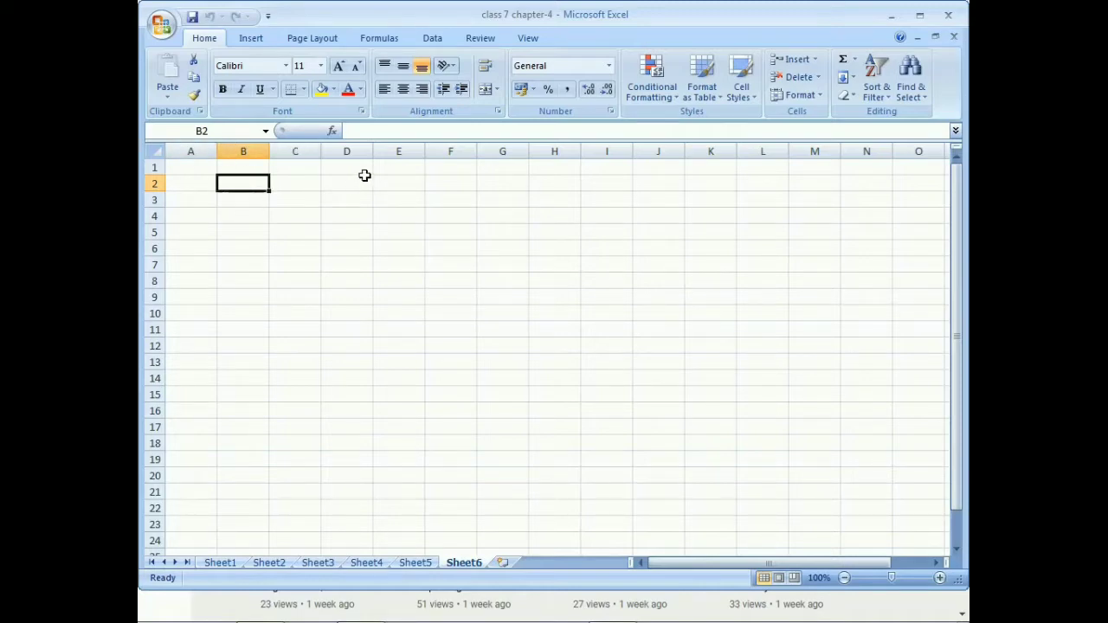
{"action": "left_click", "coordinate": [225, 167]}
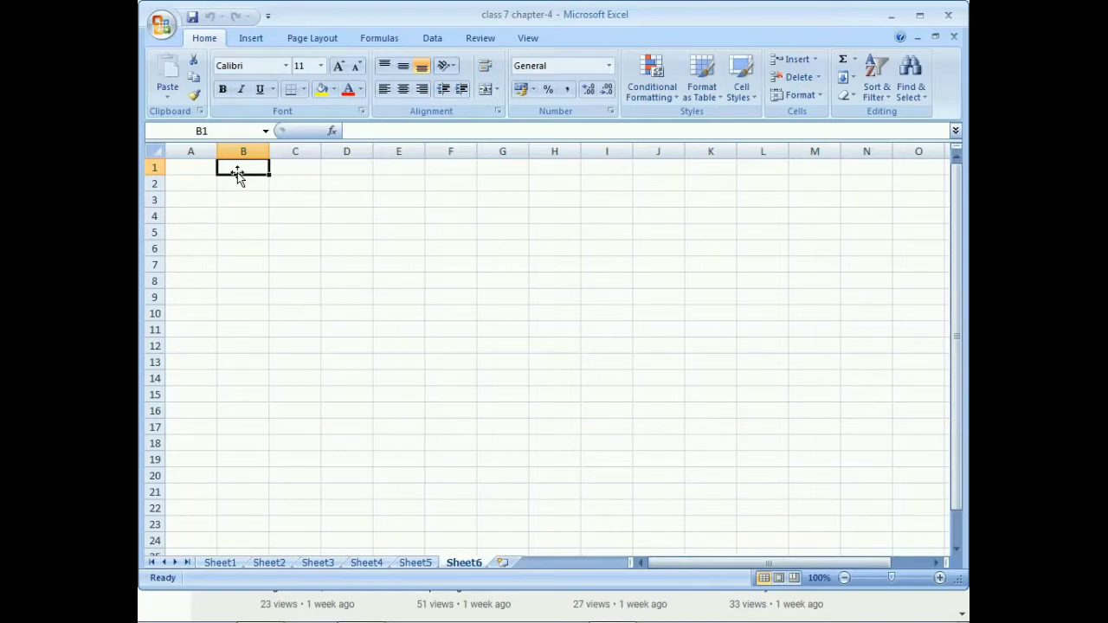
{"action": "type", "text": "january"}
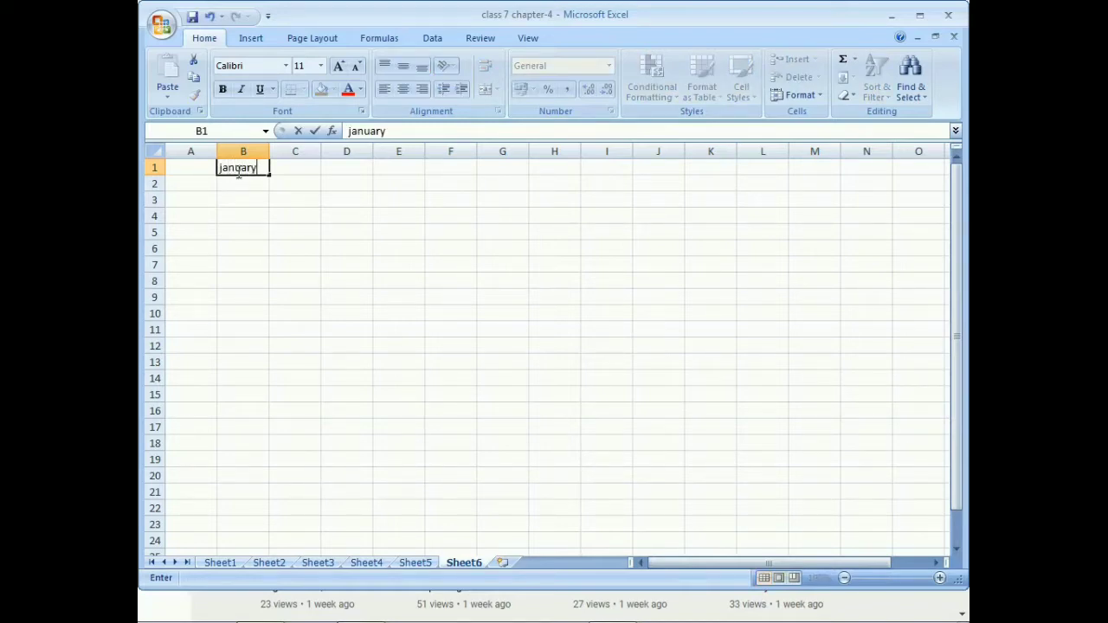
{"action": "left_click", "coordinate": [329, 181]}
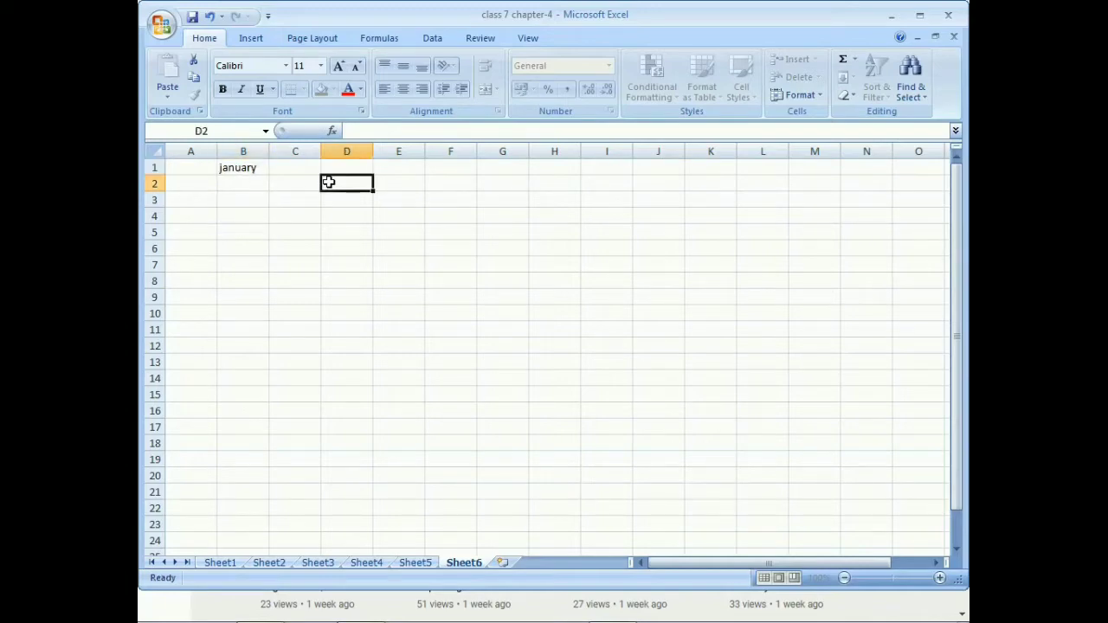
- Auto-fill the month names from B1 down to B12 and widen column B to fit them
{"action": "left_click", "coordinate": [241, 169]}
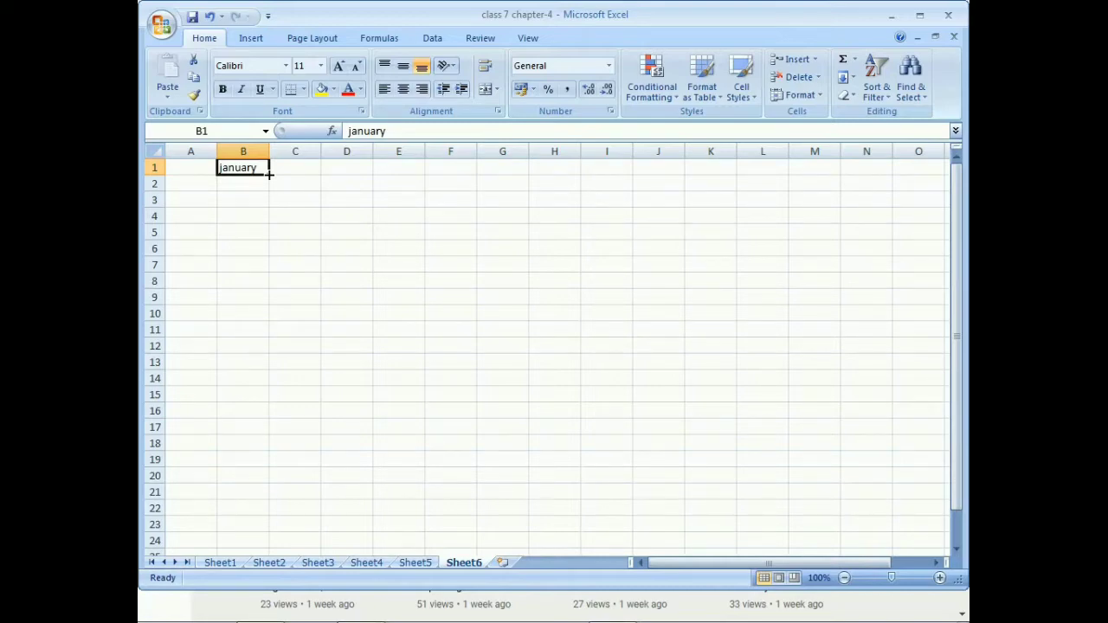
{"action": "left_click_drag", "start_coordinate": [269, 174], "coordinate": [269, 174]}
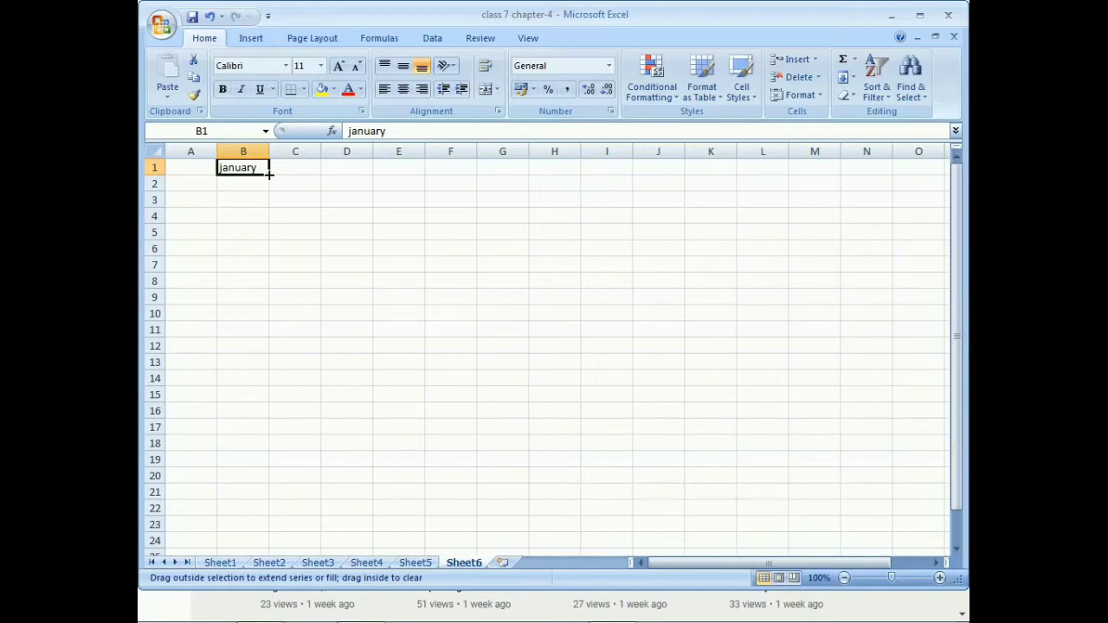
{"action": "left_click_drag", "start_coordinate": [269, 174], "coordinate": [270, 348]}
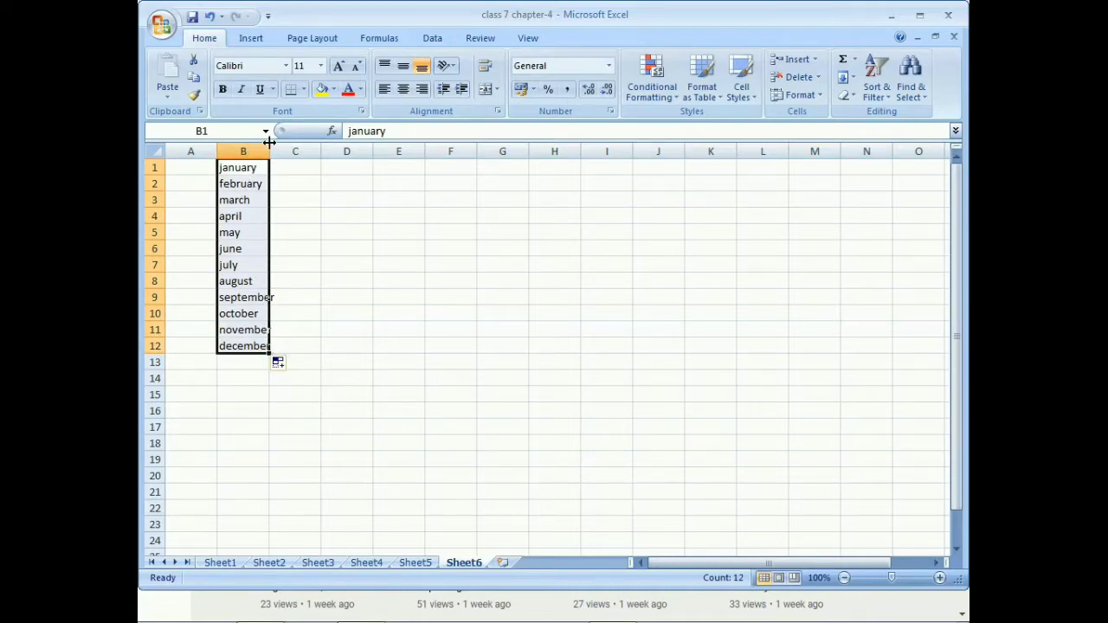
{"action": "left_click_drag", "start_coordinate": [269, 150], "coordinate": [286, 154]}
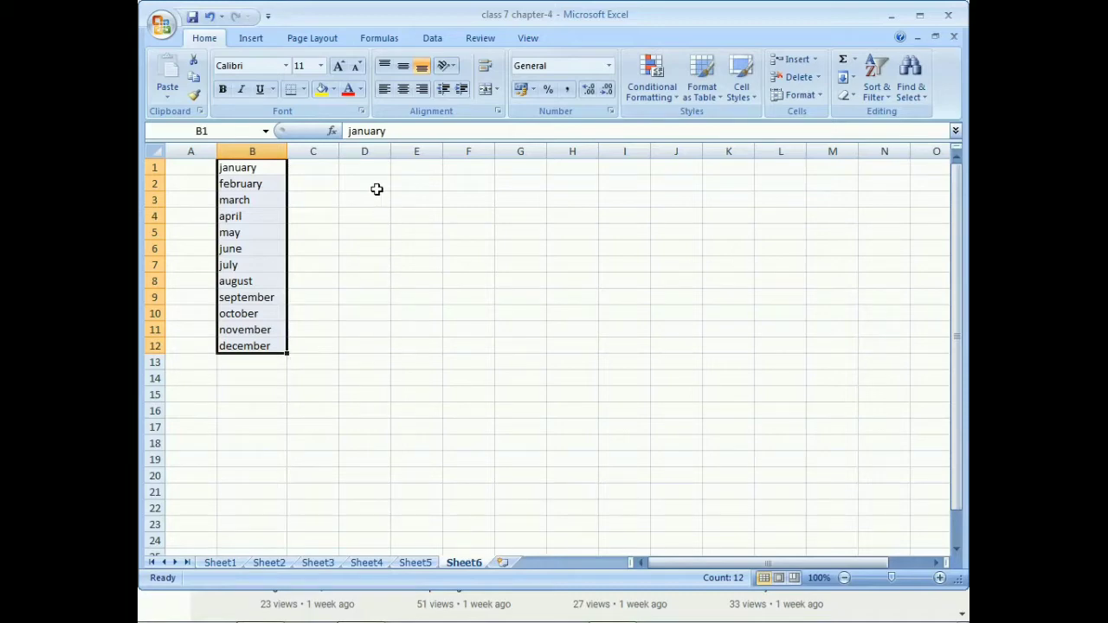
- Enter "Monday" in cell D1
{"action": "left_click", "coordinate": [375, 185]}
{"action": "left_click", "coordinate": [374, 168]}
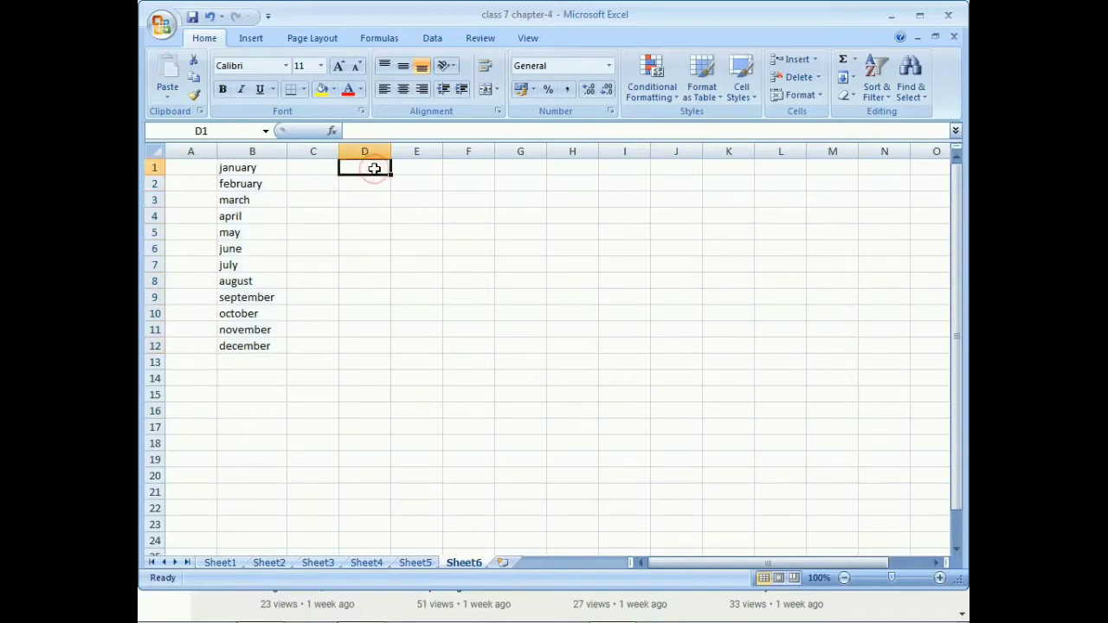
{"action": "type", "text": "mondya"}
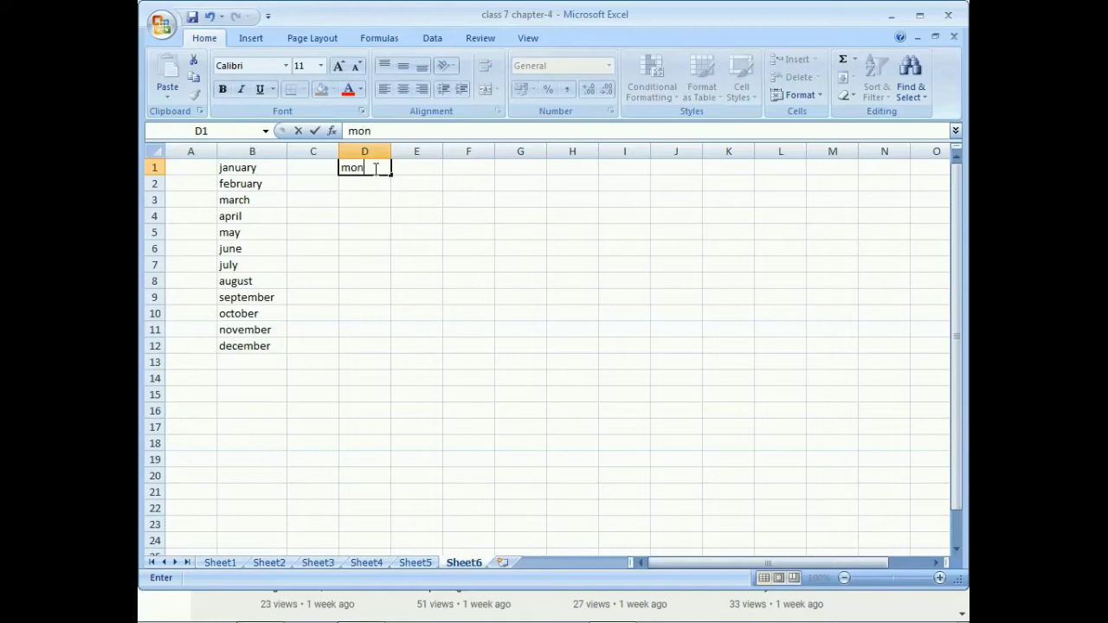
{"action": "key", "text": "BackSpace"}
{"action": "key", "text": "BackSpace"}
{"action": "type", "text": "ay"}
{"action": "key", "text": "Return"}
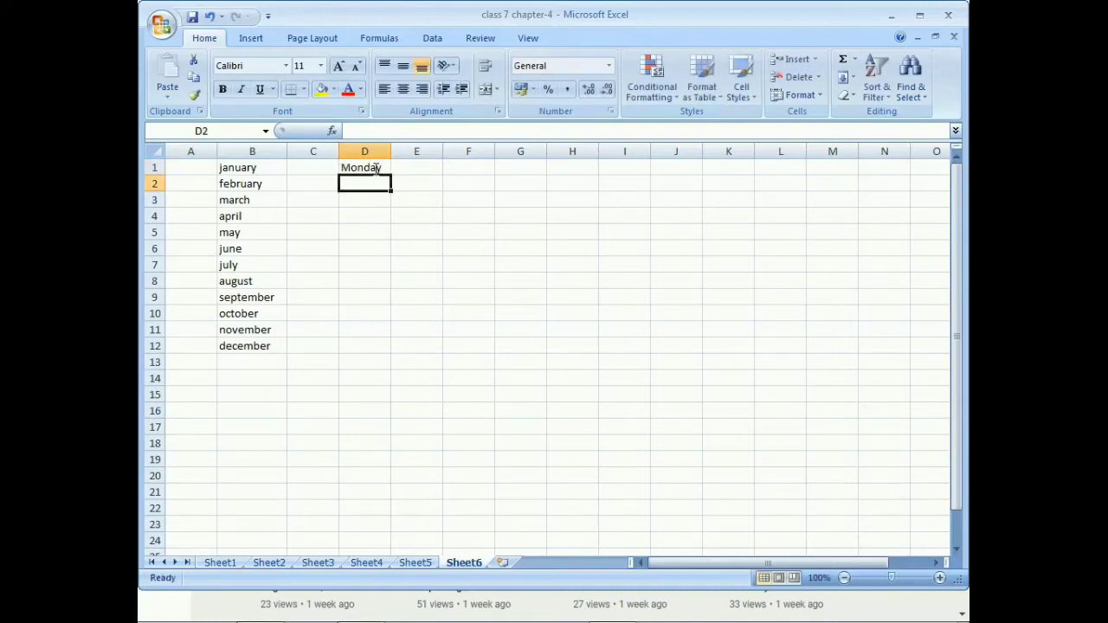
- Auto-fill the weekday names from D1 down to D20 and widen column D to fit them
{"action": "left_click", "coordinate": [378, 168]}
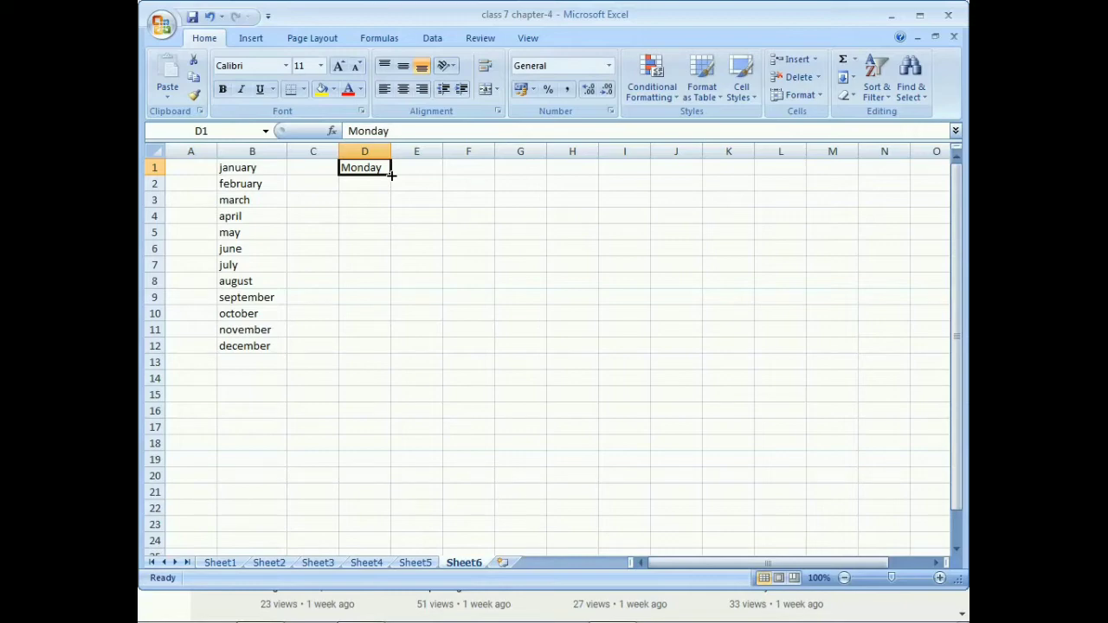
{"action": "left_click_drag", "start_coordinate": [391, 175], "coordinate": [394, 481]}
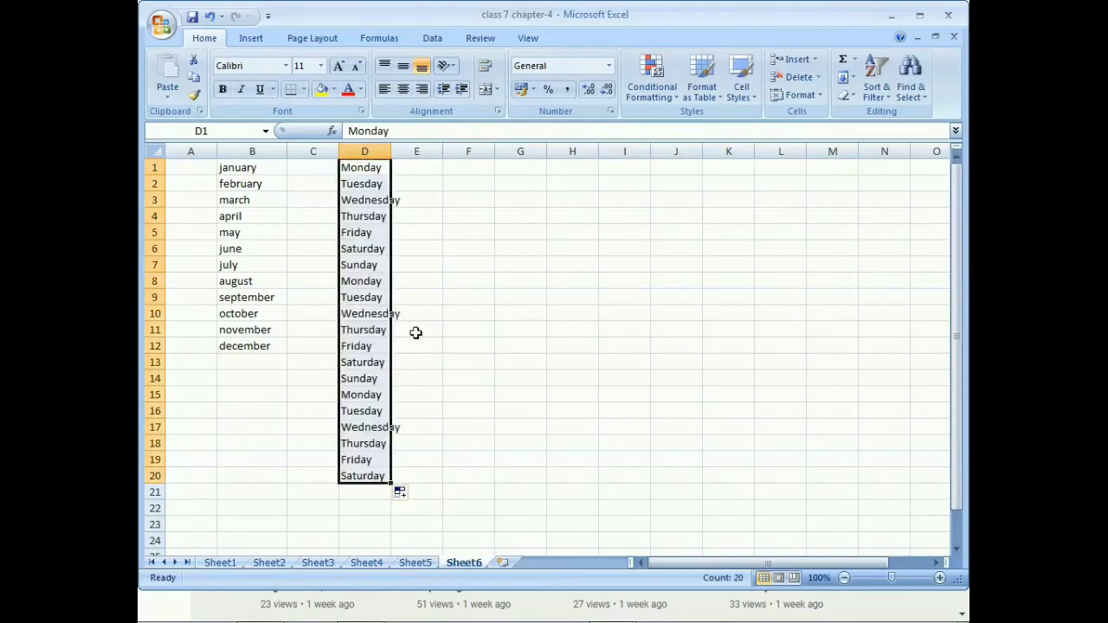
{"action": "left_click_drag", "start_coordinate": [390, 150], "coordinate": [431, 151]}
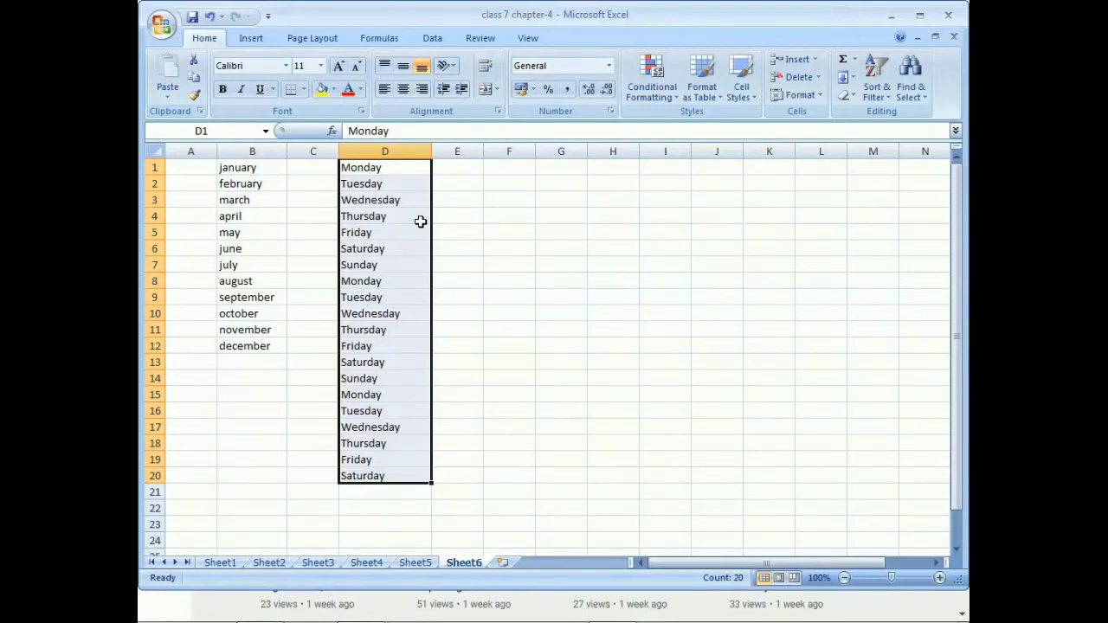
- Enter 2 in F1 and 4 in F2, and auto-fill the number series down to F10
{"action": "left_click", "coordinate": [507, 171]}
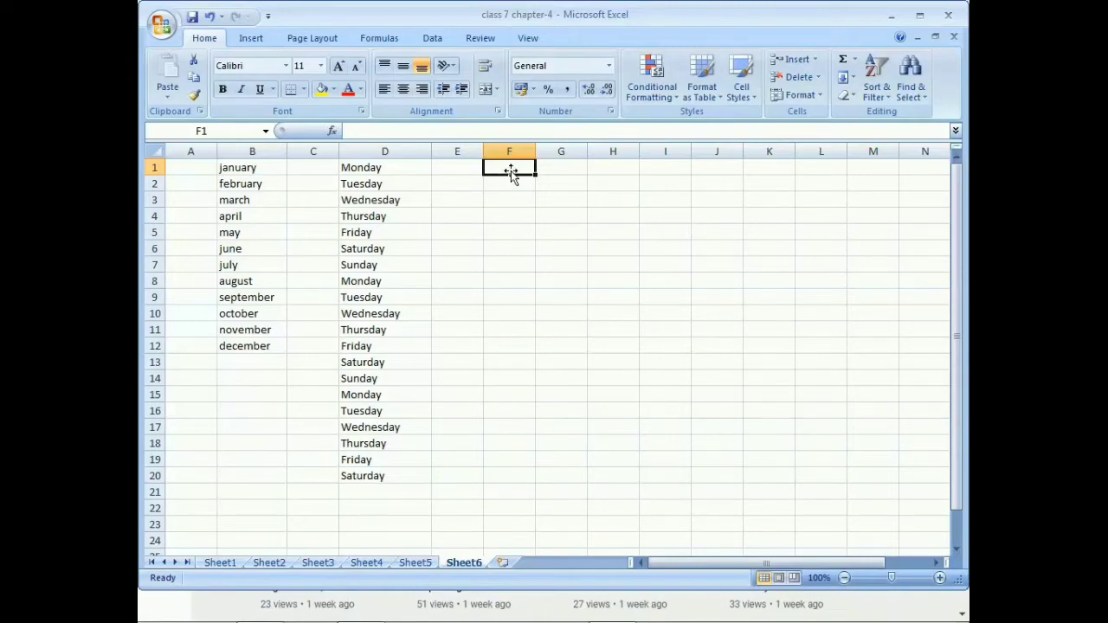
{"action": "type", "text": "2"}
{"action": "key", "text": "Return"}
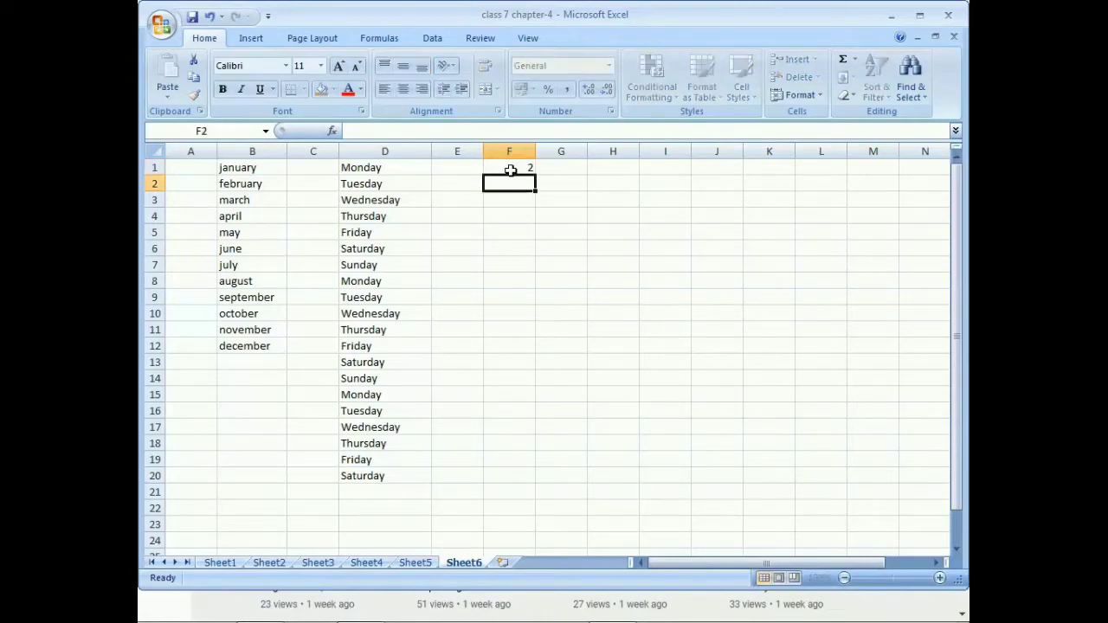
{"action": "type", "text": "3"}
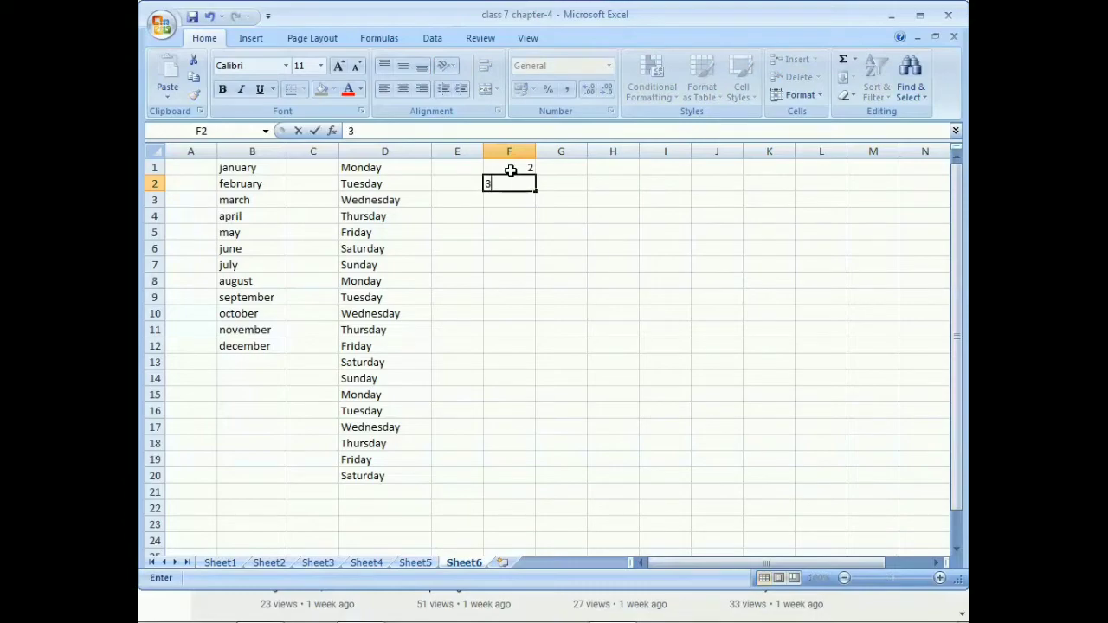
{"action": "key", "text": "BackSpace"}
{"action": "type", "text": "4"}
{"action": "key", "text": "Return"}
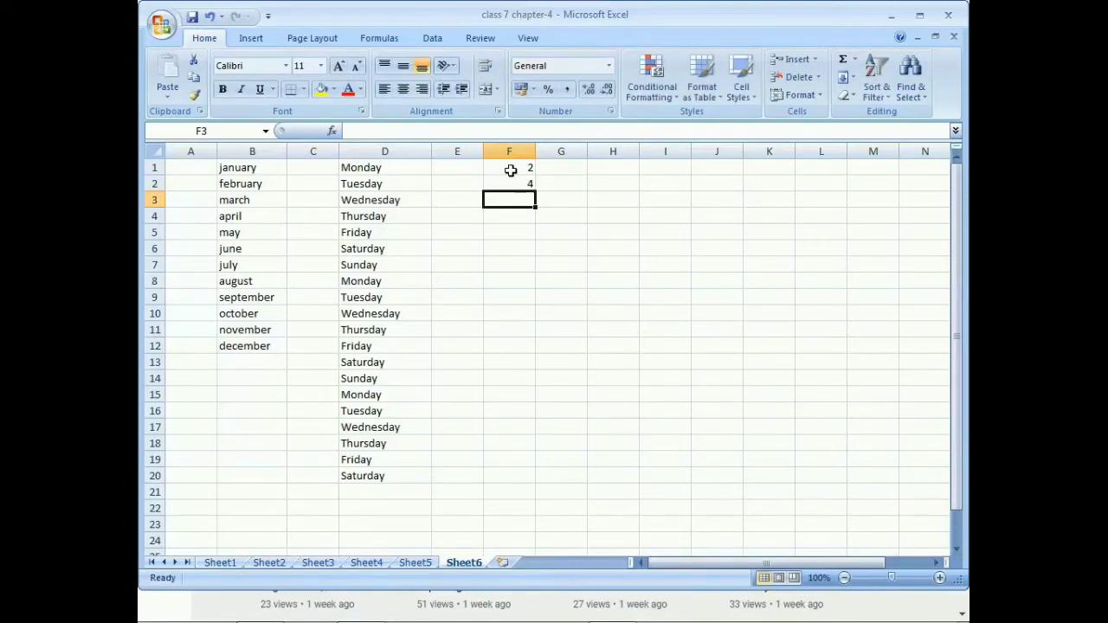
{"action": "left_click_drag", "start_coordinate": [509, 169], "coordinate": [537, 319]}
{"action": "left_click", "coordinate": [596, 238]}
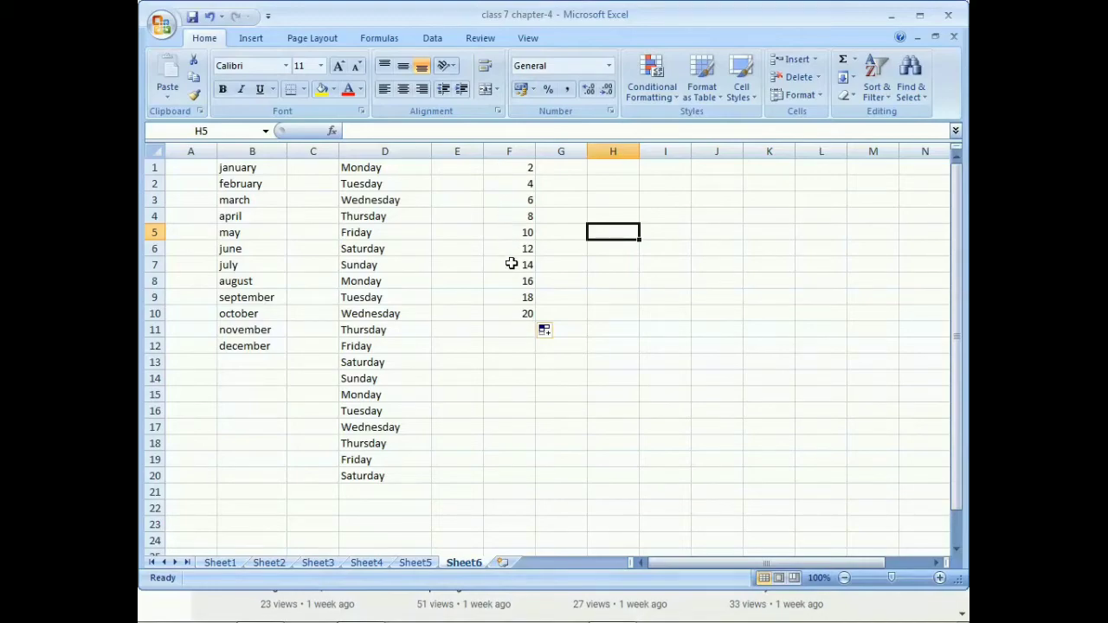
{"action": "left_click", "coordinate": [509, 312]}
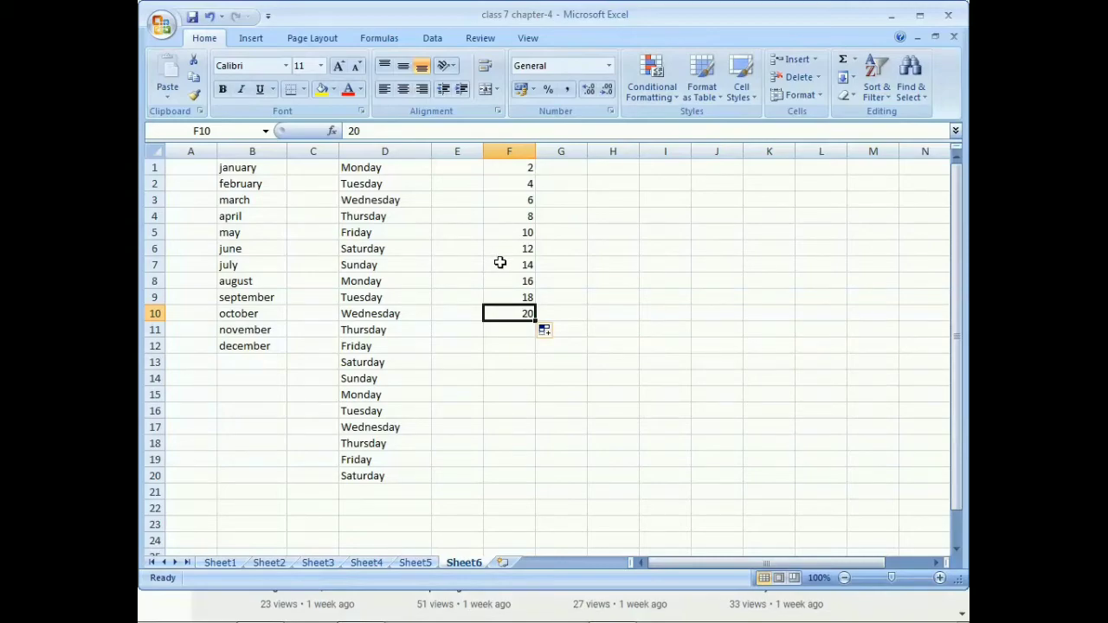
{"action": "left_click", "coordinate": [447, 168]}
{"action": "left_click", "coordinate": [451, 179]}
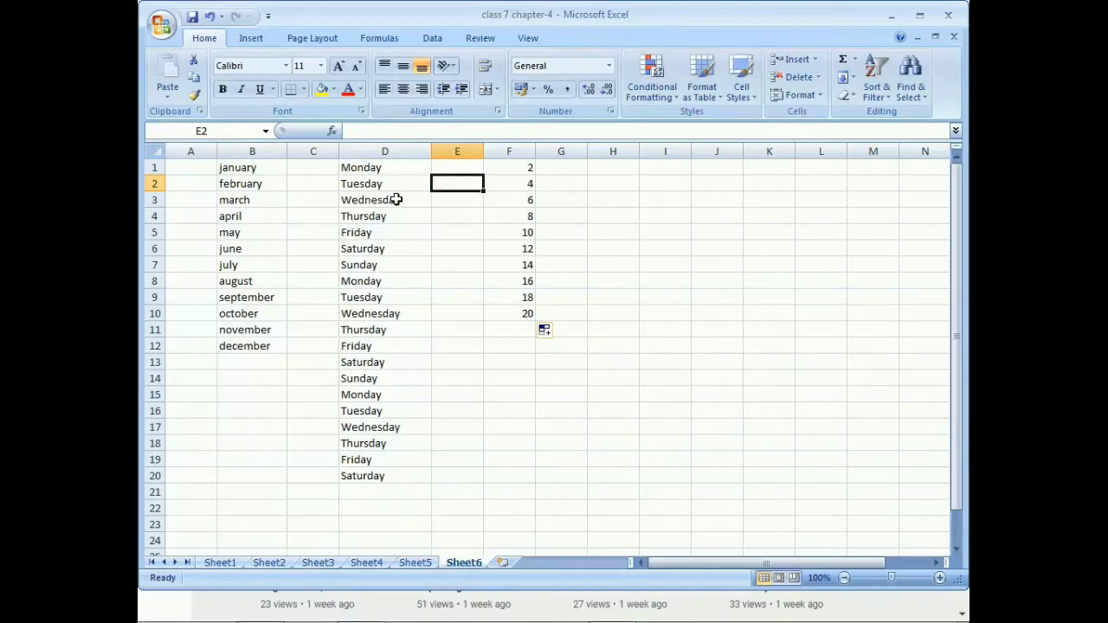
{"action": "left_click", "coordinate": [404, 167]}
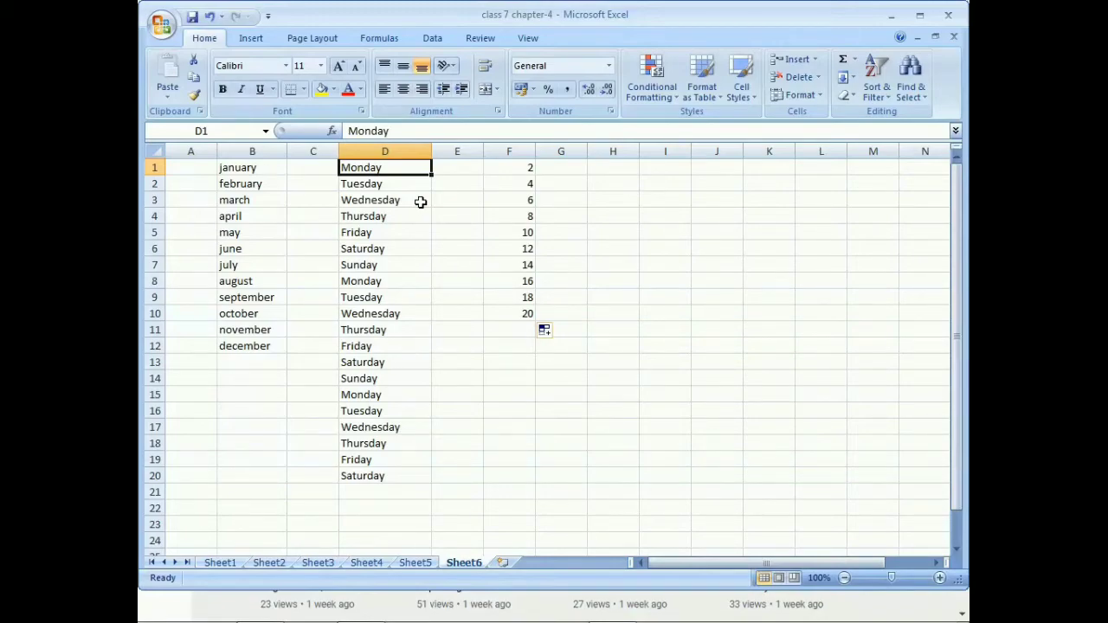
{"action": "left_click", "coordinate": [398, 479]}
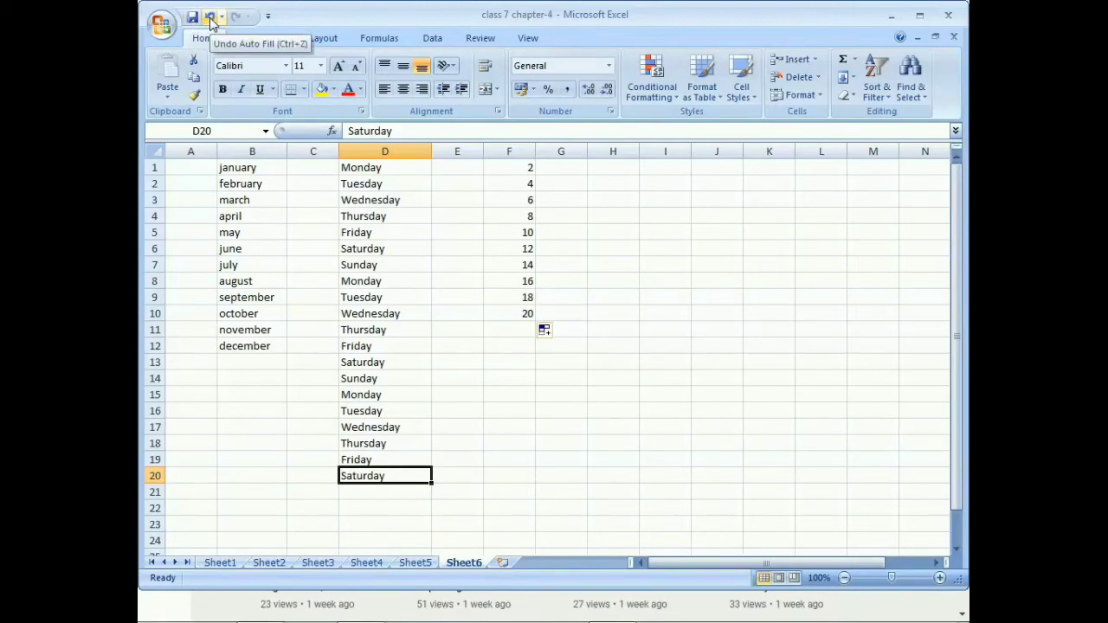
- Undo the auto-fill of the number series in column F and redo it
{"action": "left_click", "coordinate": [210, 19]}
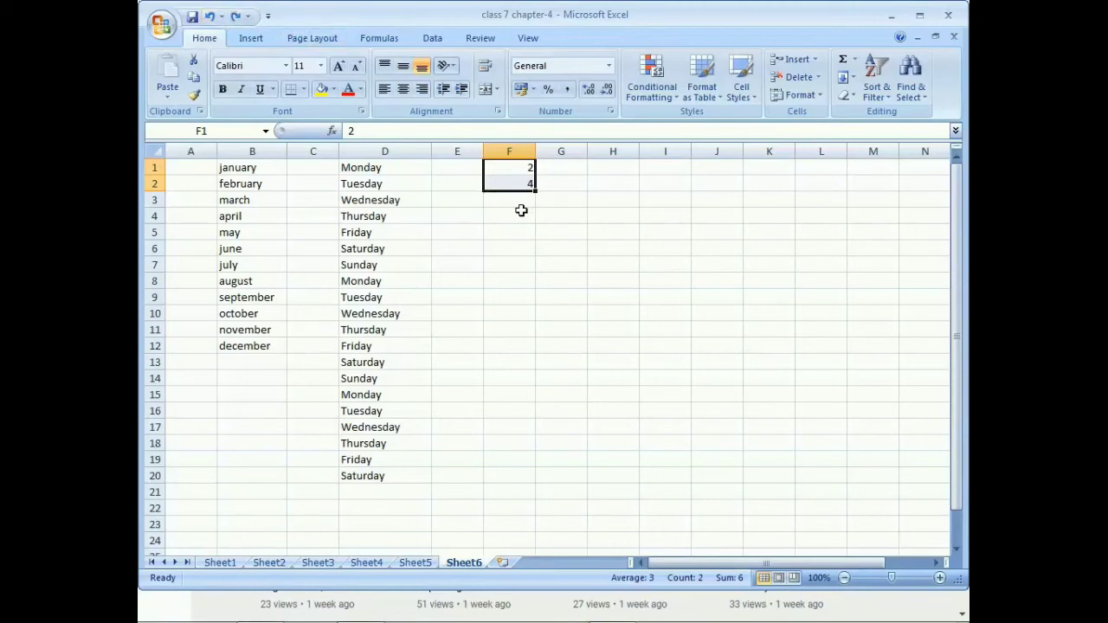
{"action": "left_click", "coordinate": [234, 18]}
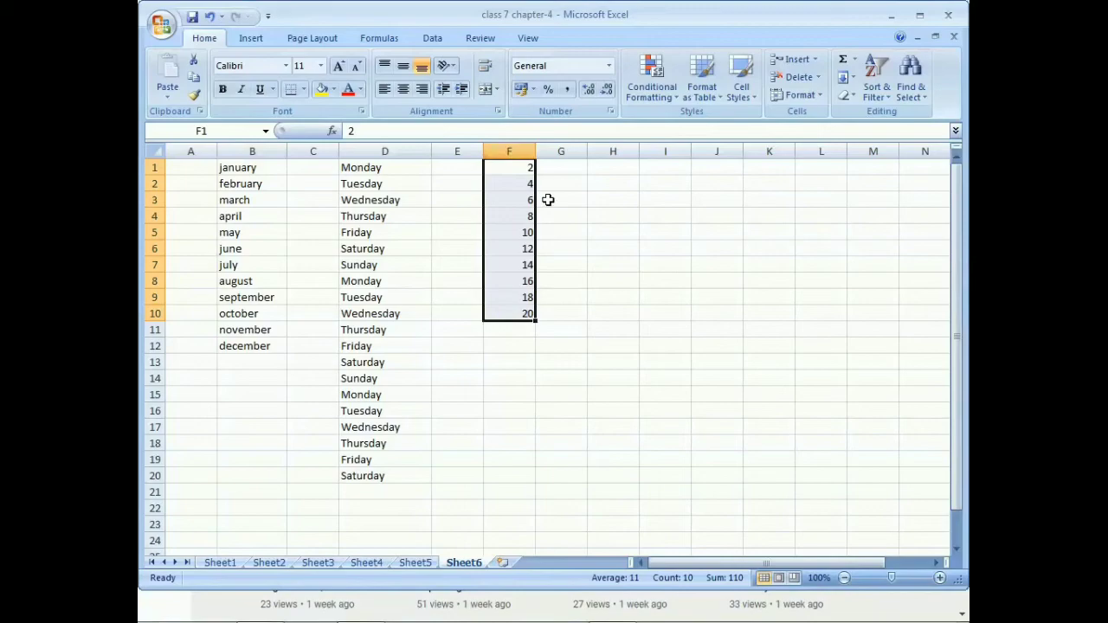
- Enter the shortcut notes "undo -ctrl + z key" in G10 and "redo - ctrl = y key" in G11
{"action": "left_click", "coordinate": [566, 314]}
{"action": "type", "text": "un"}
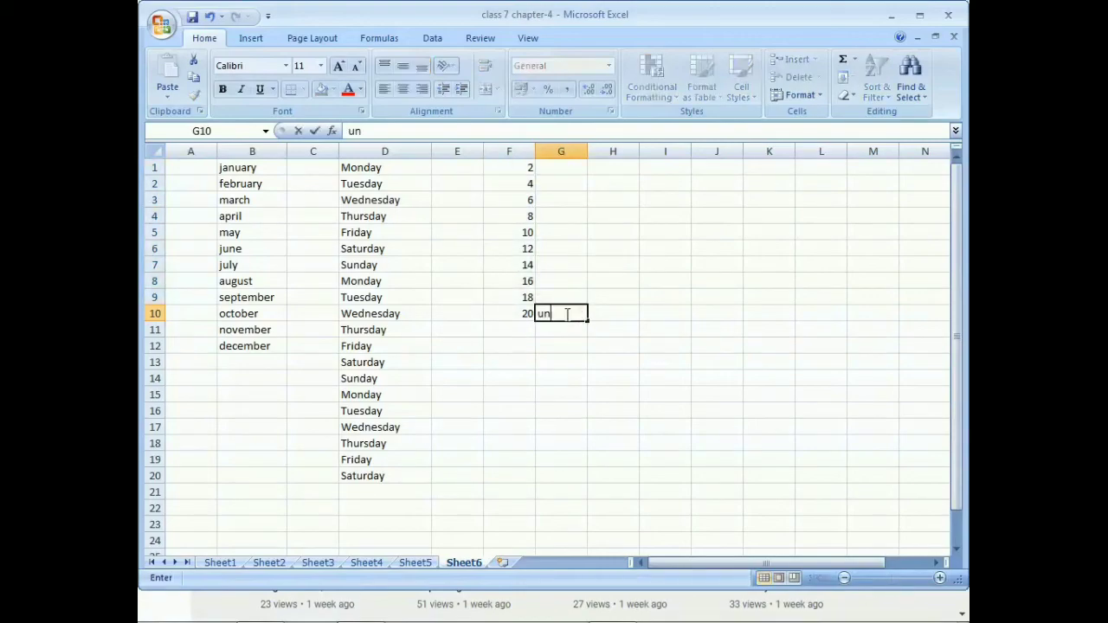
{"action": "type", "text": "do -ctrl + z key"}
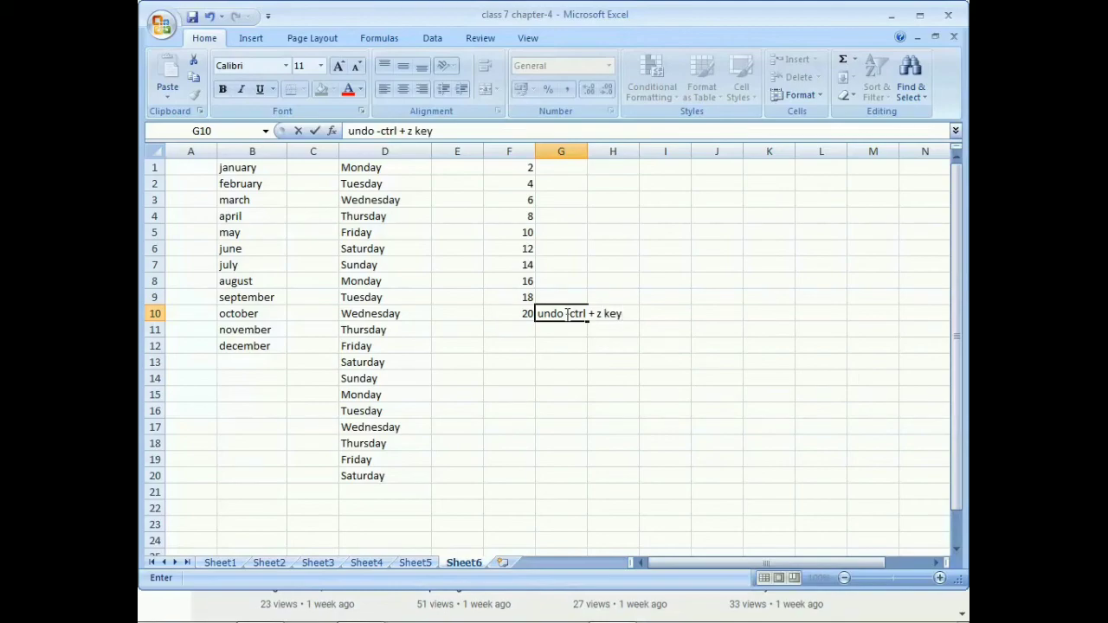
{"action": "key", "text": "Return"}
{"action": "type", "text": "redo"}
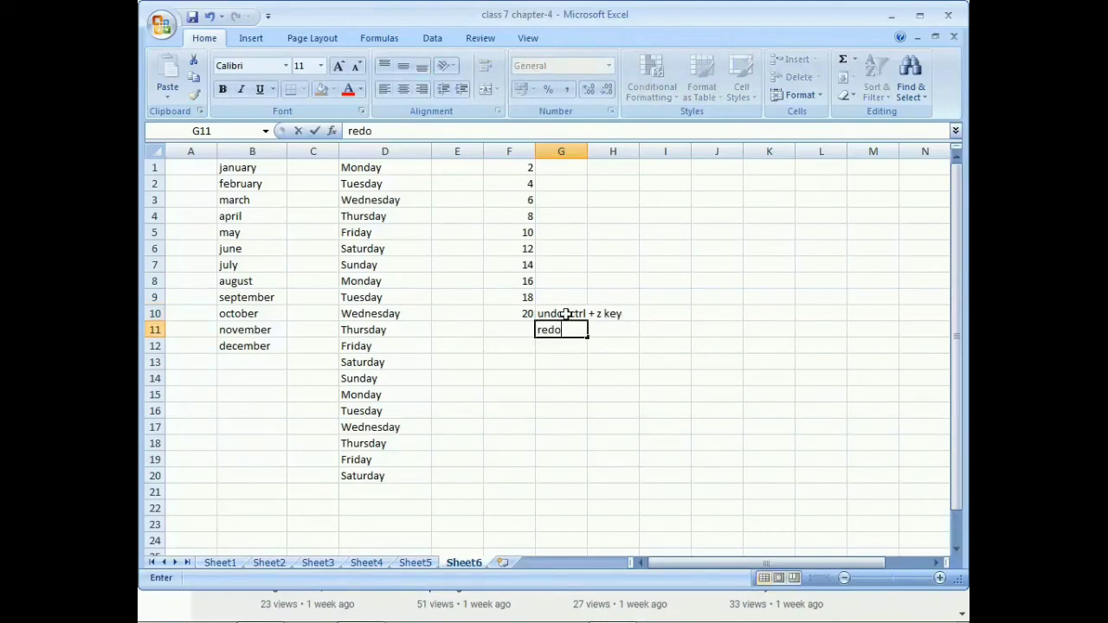
{"action": "type", "text": " - ctrl = y key"}
{"action": "key", "text": "Return"}
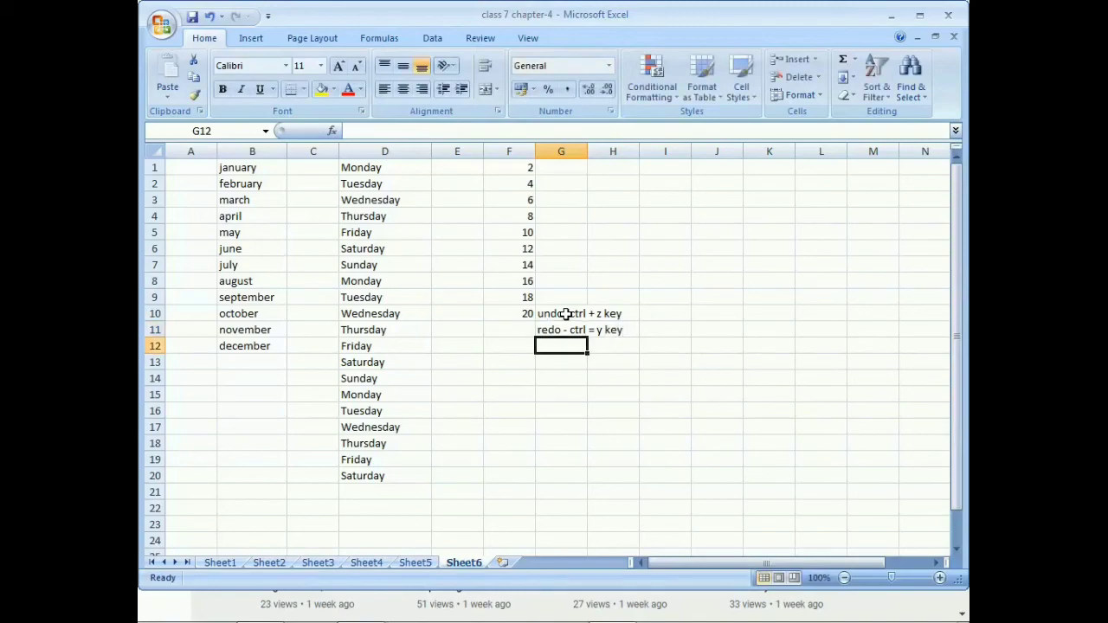